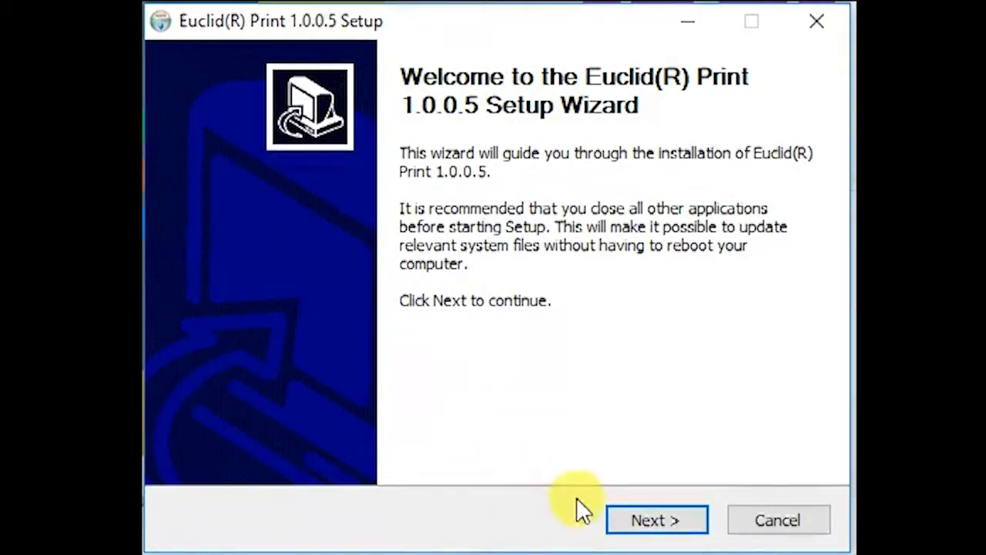
# Install Euclid Print 1.0.0.5 in the default folder, accepting the licence agreement, and run it when setup finishes.
pyautogui.click(653, 518)
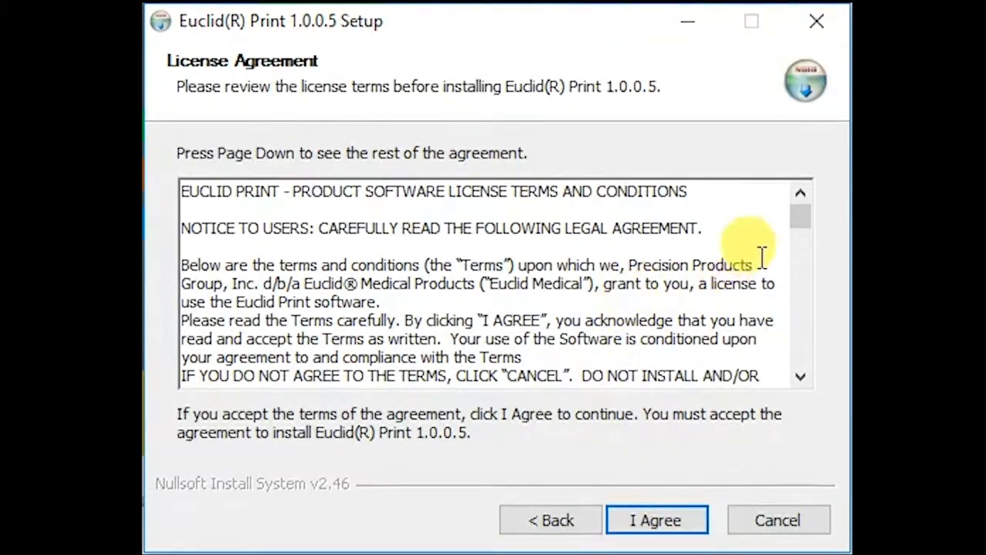
pyautogui.moveTo(811, 212); pyautogui.dragTo(801, 374)
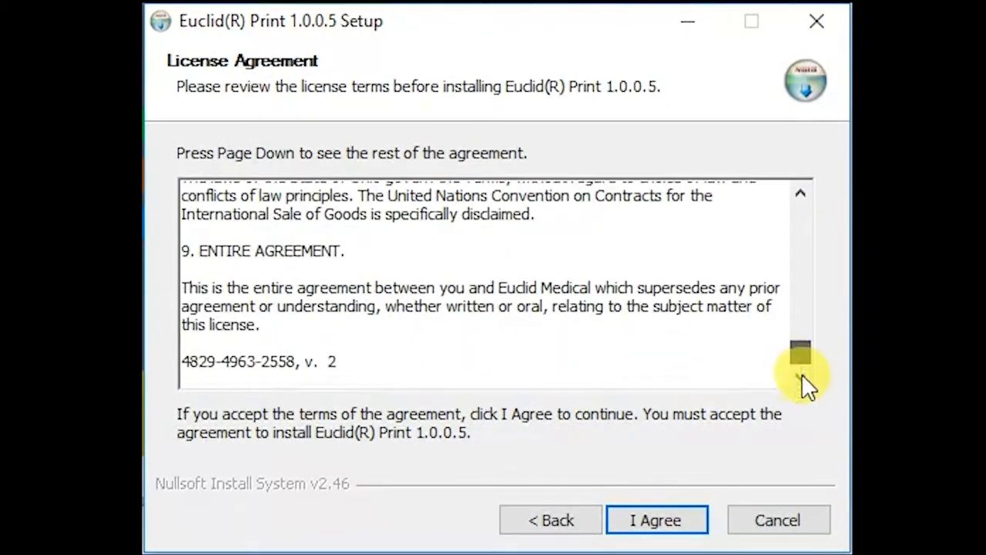
pyautogui.click(677, 524)
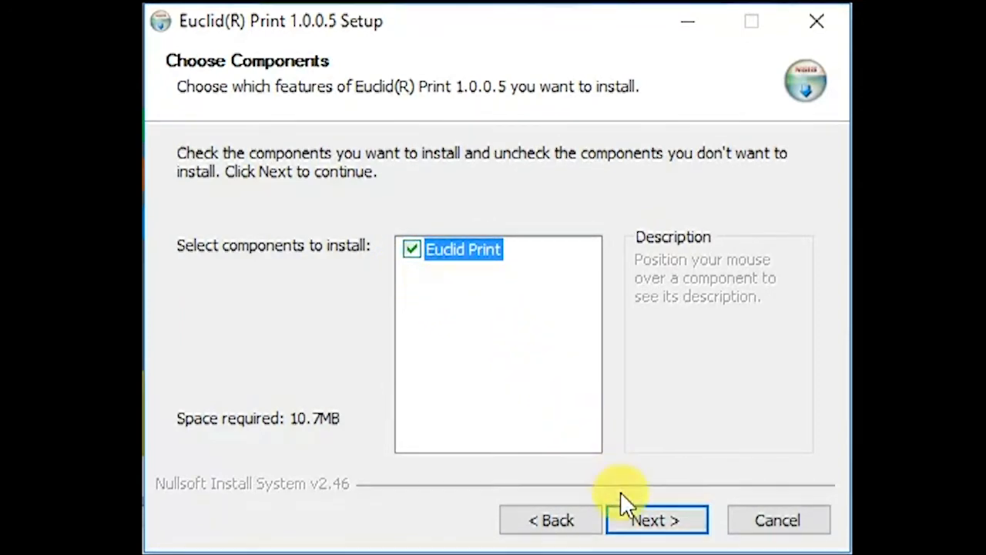
pyautogui.click(632, 515)
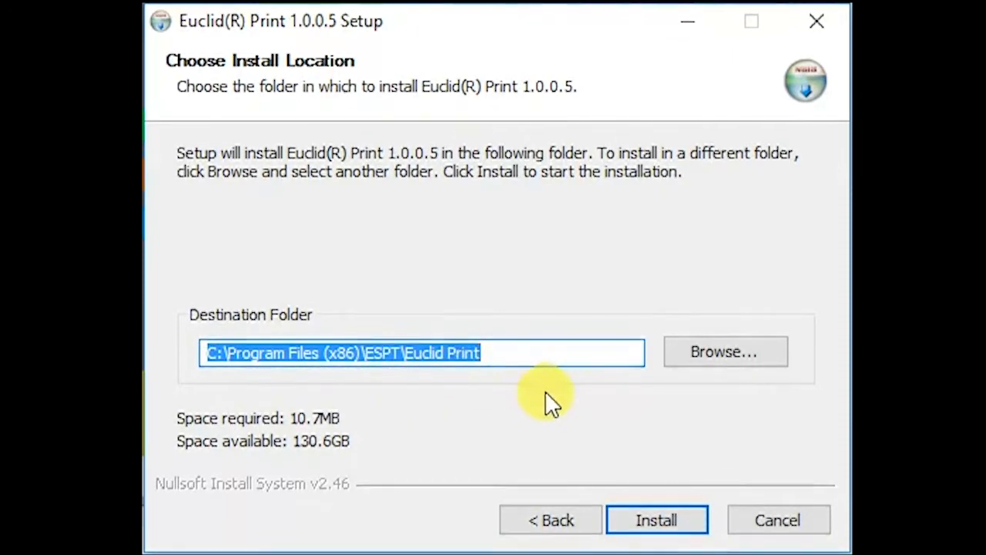
pyautogui.click(647, 511)
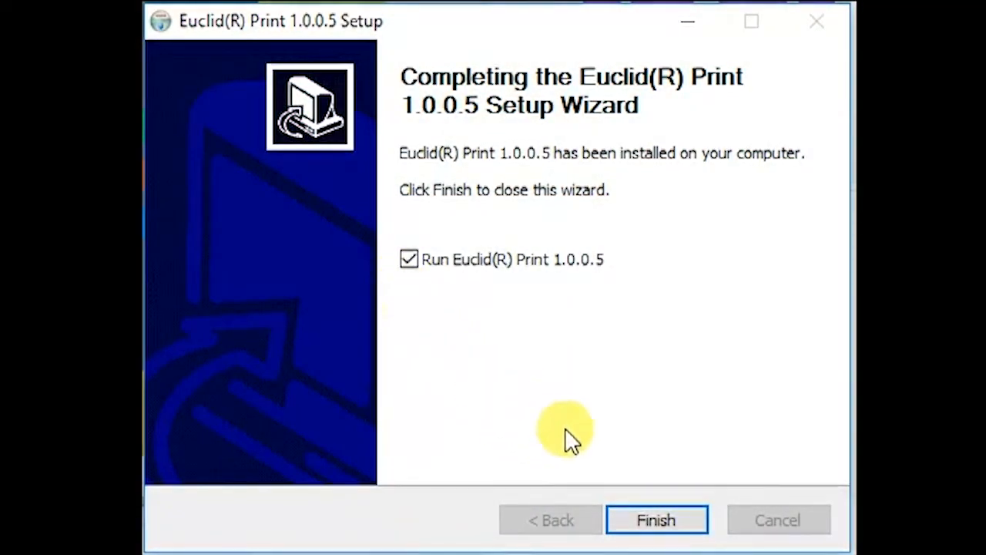
pyautogui.click(632, 522)
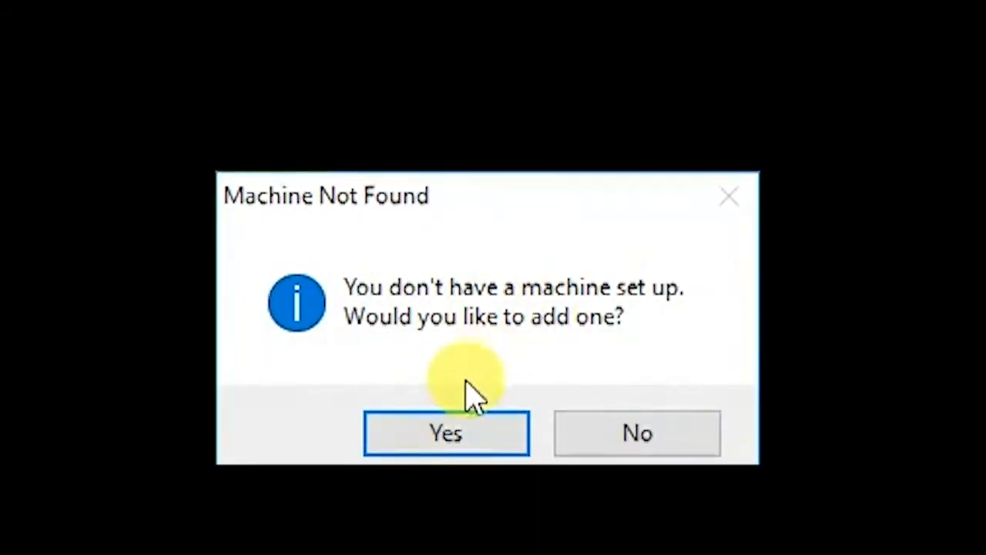
# Add the detected plug-and-play machine EC_14904_C as a printer in Euclid Print.
pyautogui.click(421, 428)
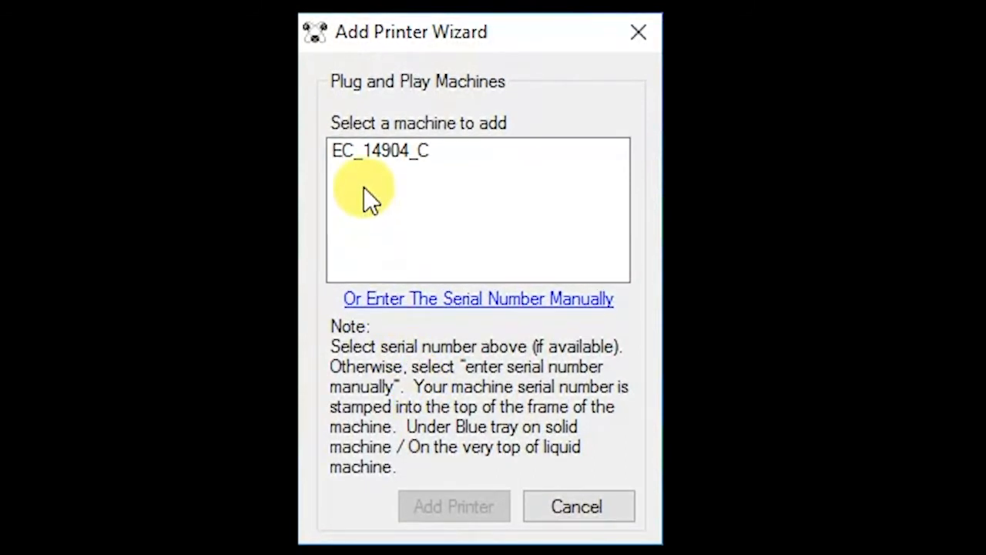
pyautogui.click(401, 152)
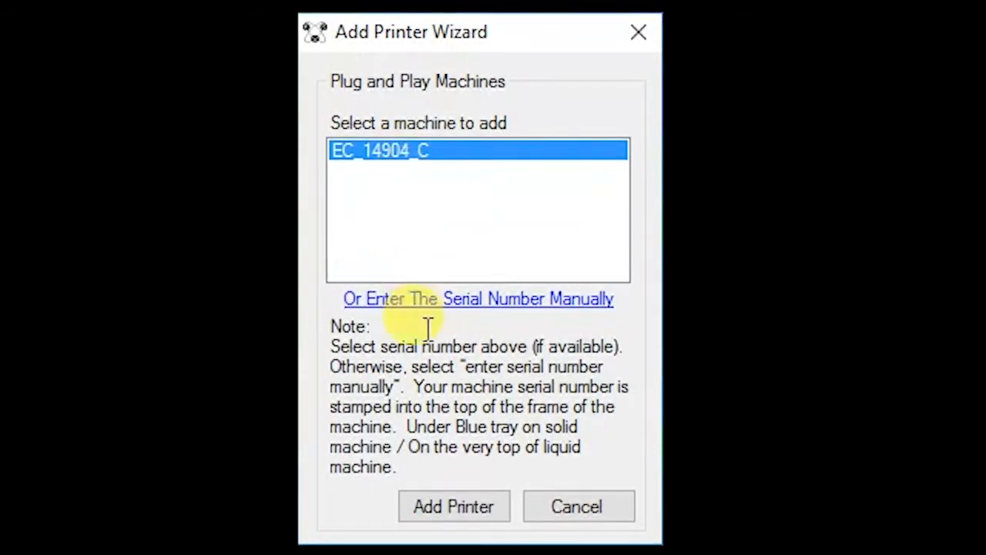
pyautogui.click(457, 510)
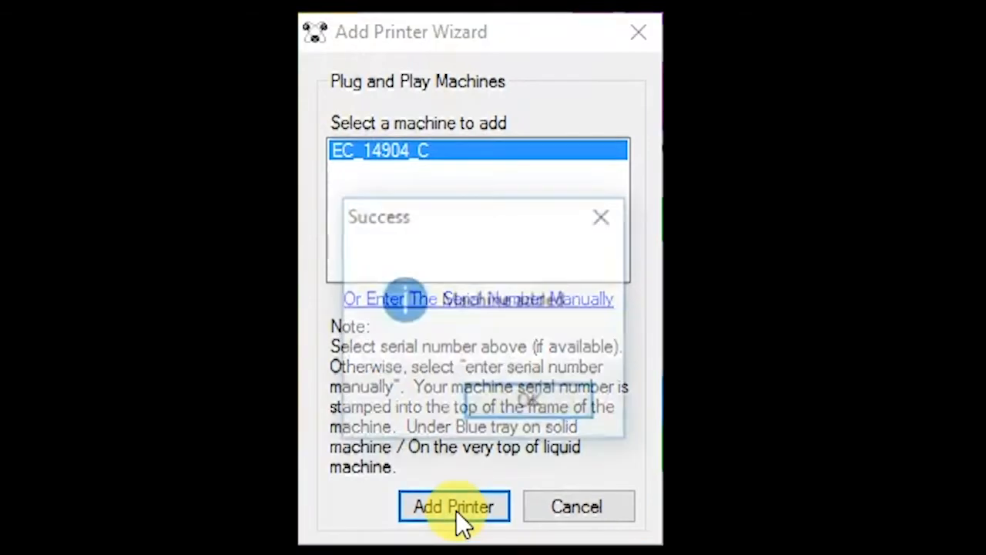
pyautogui.press('Return')
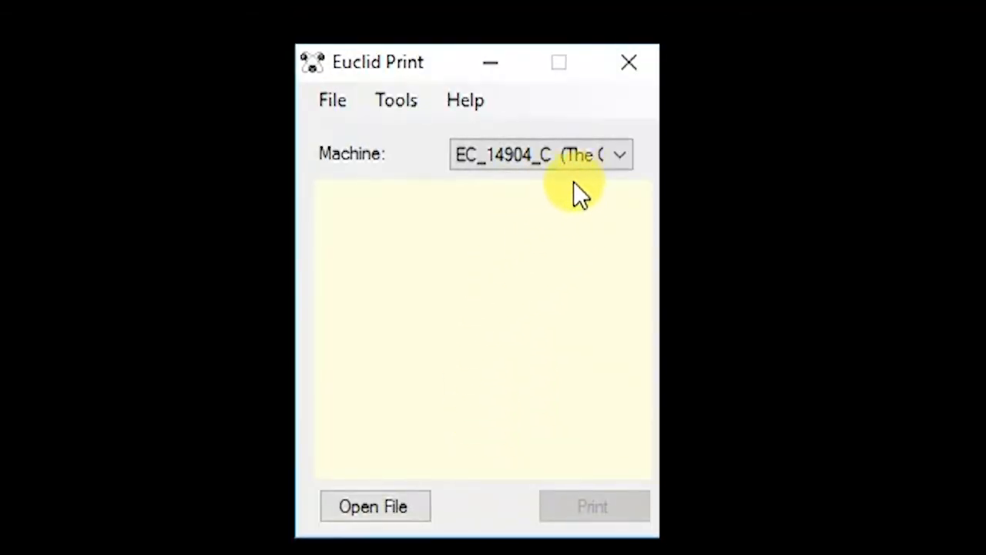
# Open the printer settings and inspect the port choices for the added machine.
pyautogui.click(390, 95)
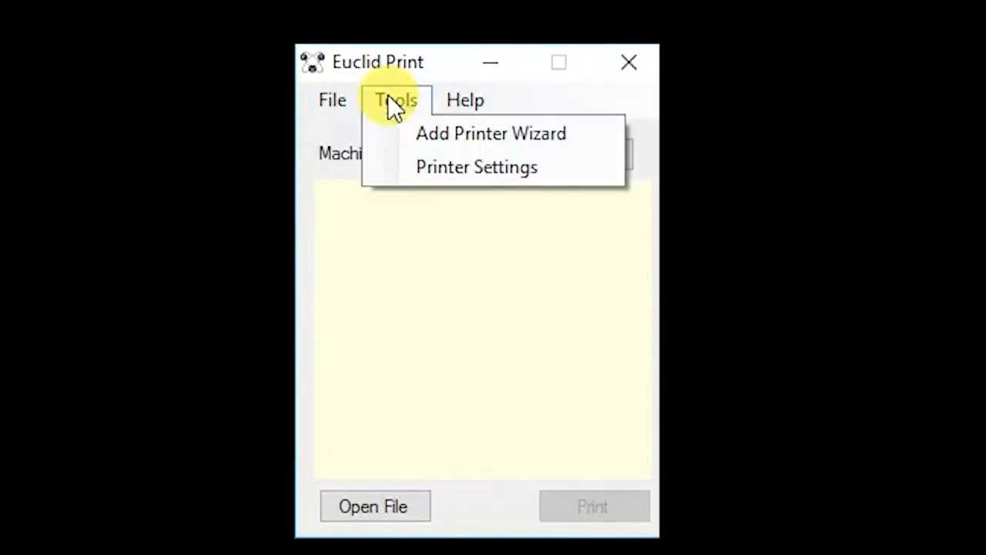
pyautogui.click(411, 165)
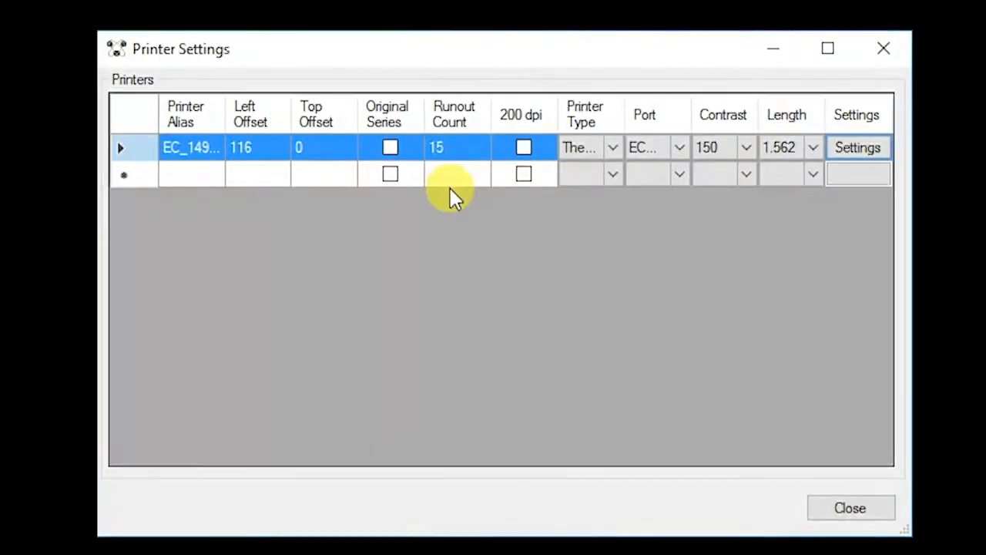
pyautogui.click(681, 148)
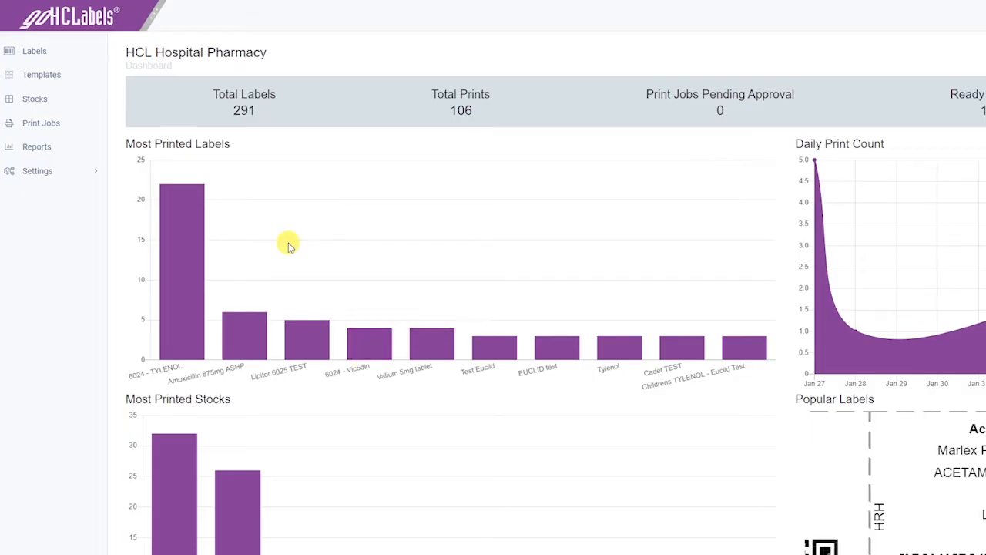
# Switch to goHCLabels and open the print form for the label 6027 - Amyvid.
pyautogui.click(35, 52)
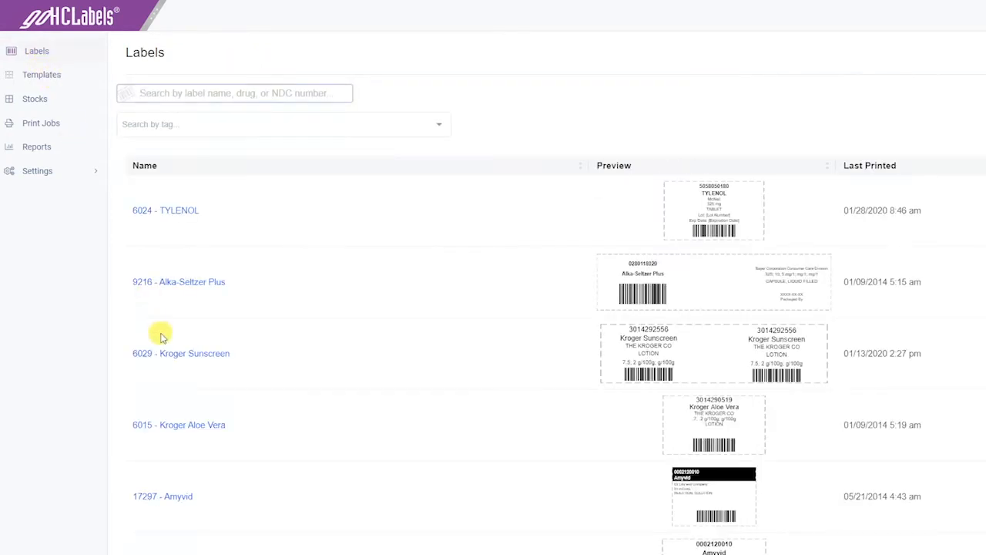
pyautogui.scroll(-3, 162, 333)
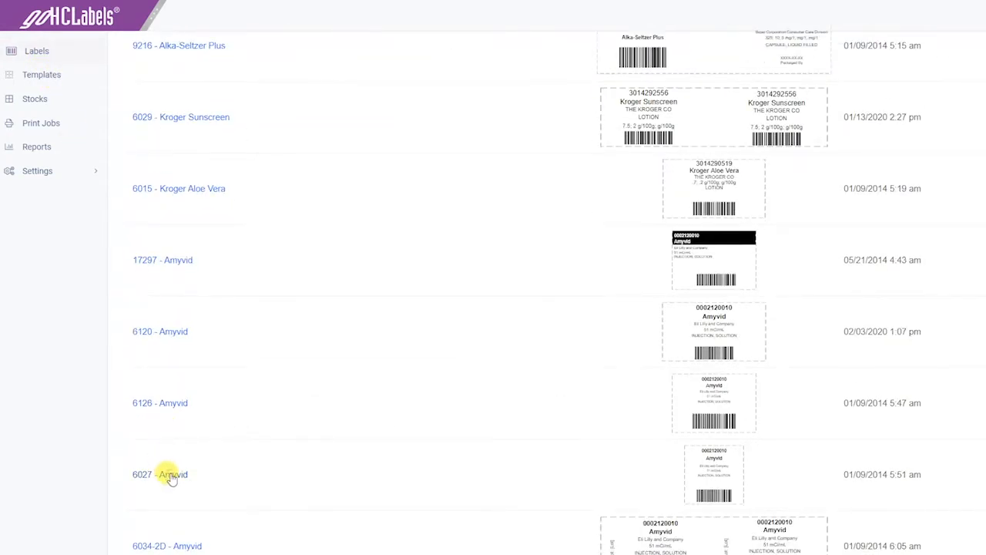
pyautogui.click(171, 475)
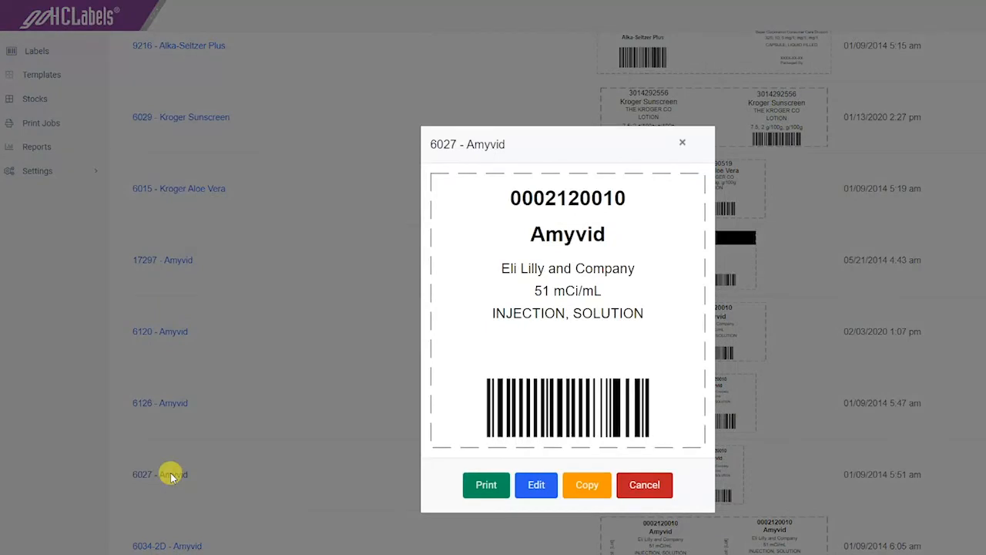
pyautogui.click(487, 485)
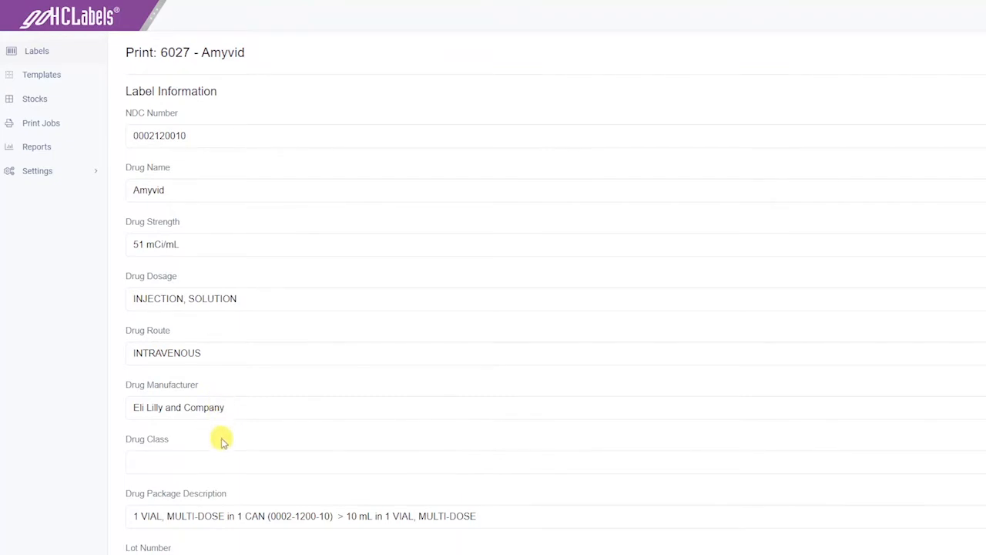
# Set the label's lot number to 12345 and expiration date to 02/26/2021, and save the print job.
pyautogui.scroll(-2, 222, 441)
pyautogui.click(202, 451)
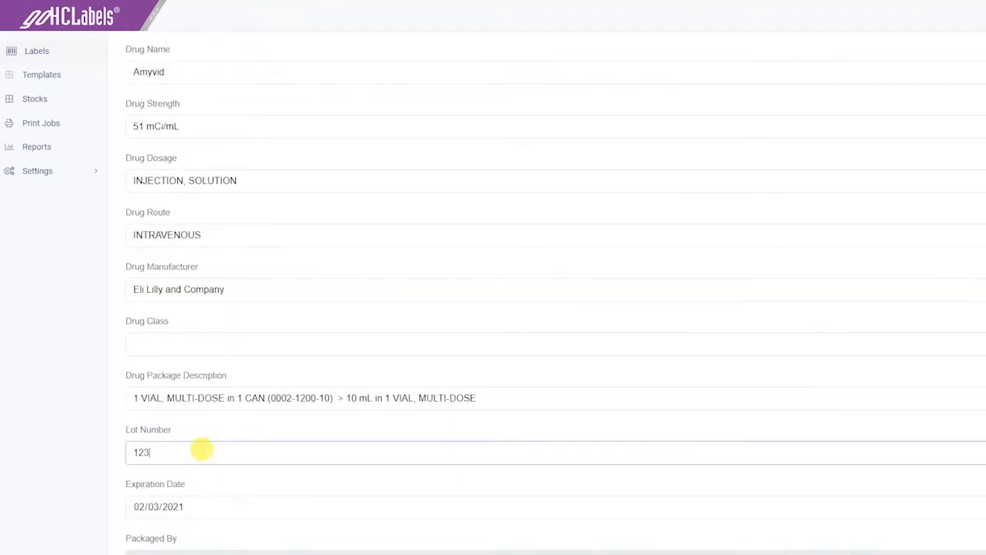
pyautogui.scroll(-1, 201, 451)
pyautogui.click(152, 448)
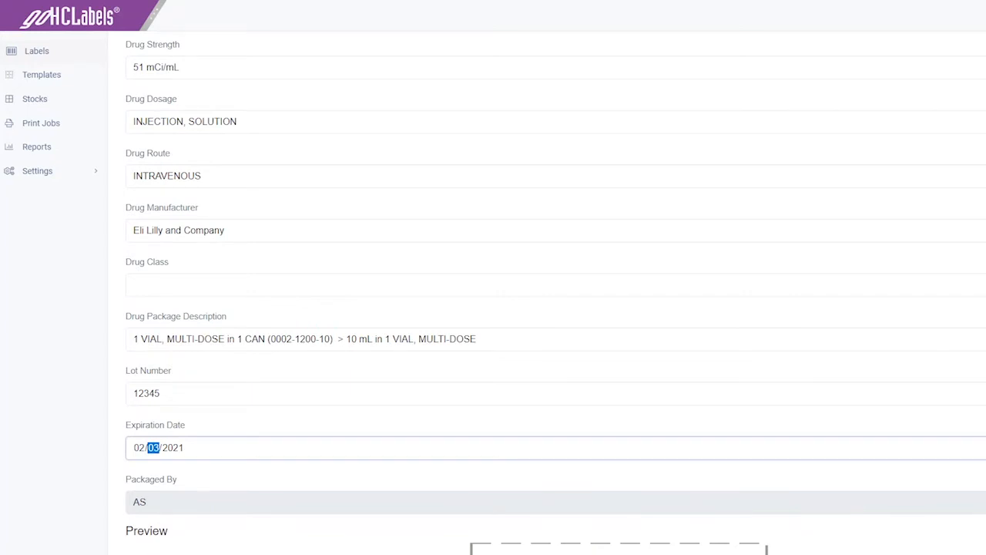
pyautogui.click(244, 543)
pyautogui.scroll(-5, 538, 482)
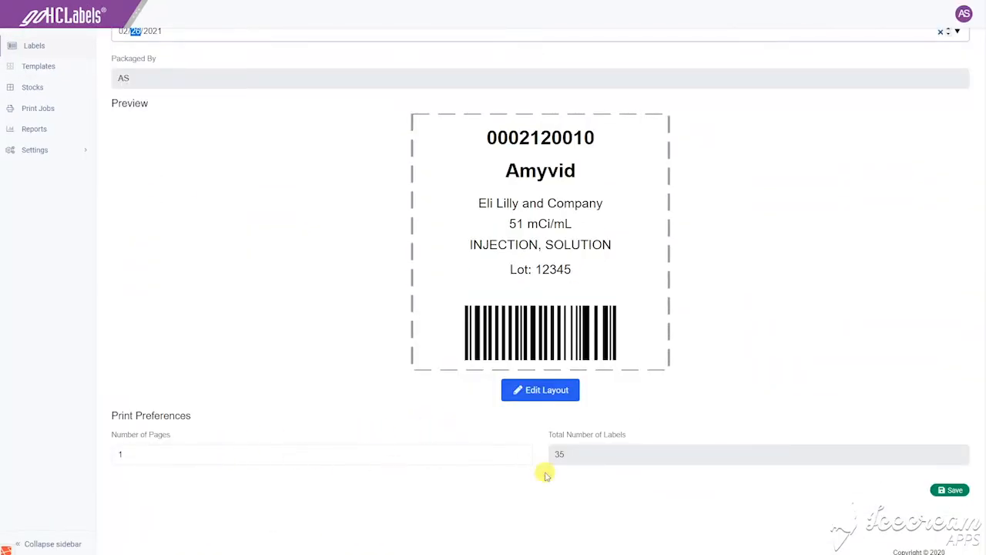
pyautogui.click(955, 490)
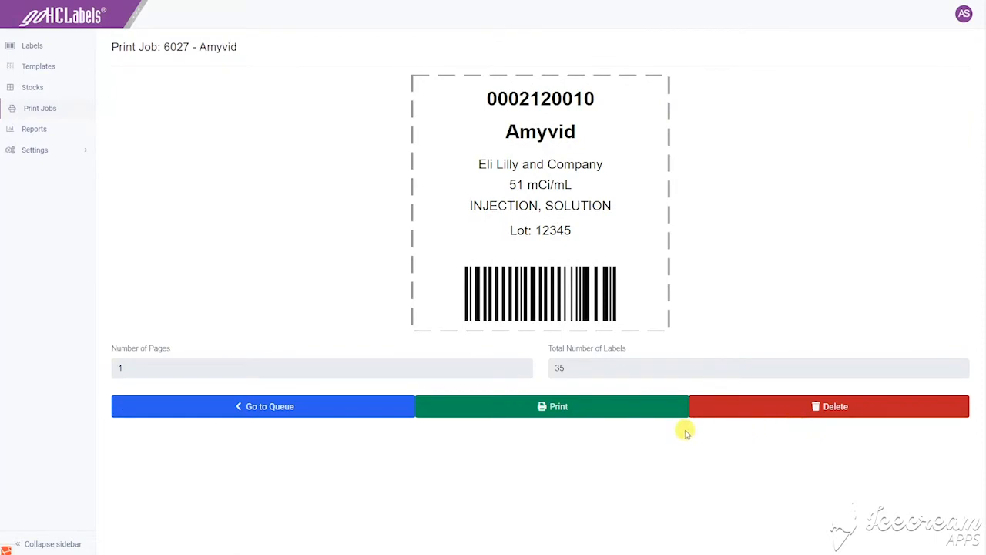
pyautogui.click(518, 407)
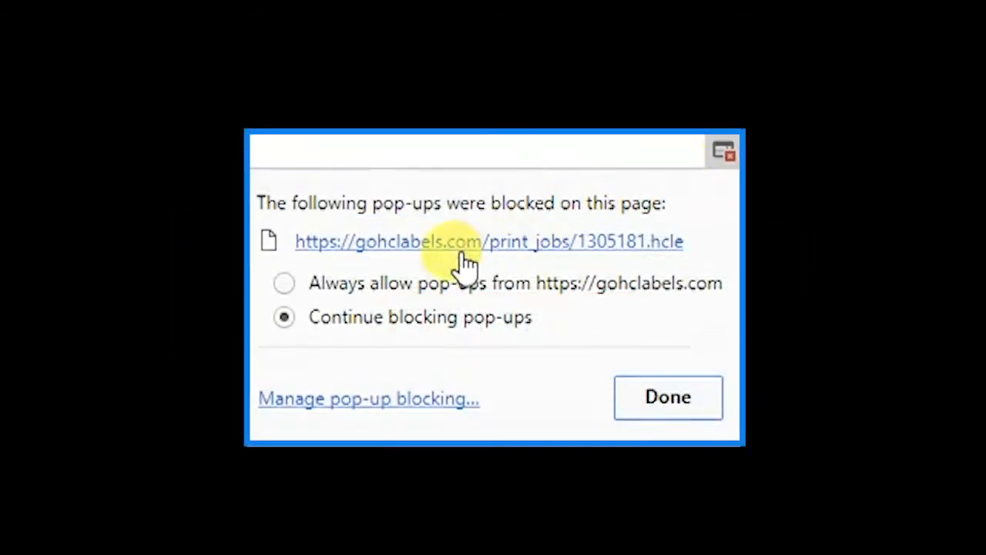
pyautogui.click(341, 283)
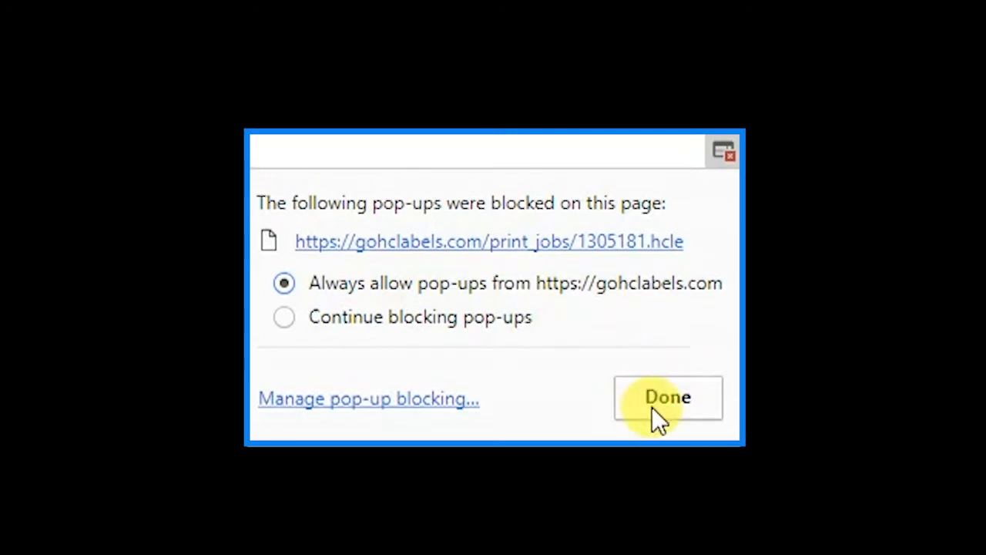
pyautogui.click(653, 409)
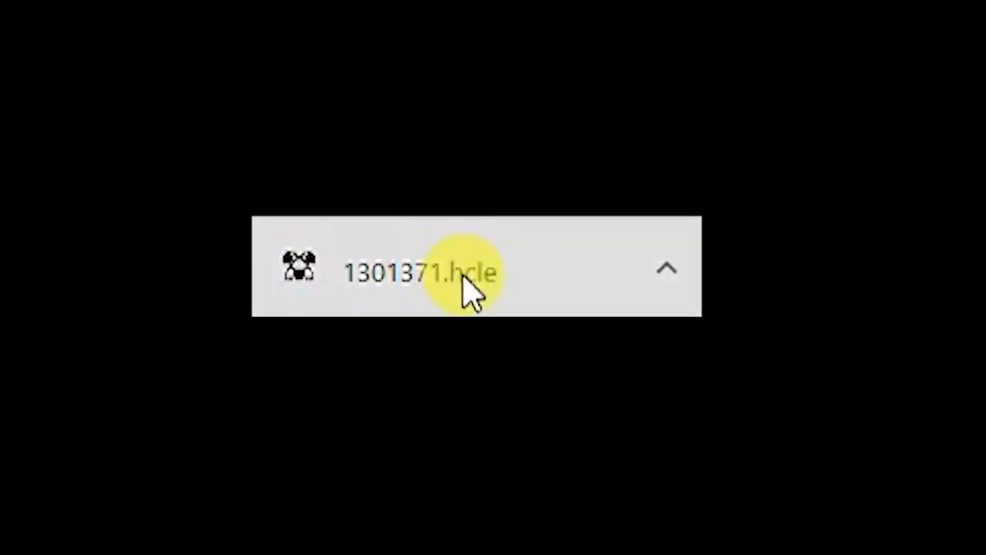
# Open the downloaded 1301371.hcle in Euclid Print, send 6 packages to print and start the queued job.
pyautogui.click(497, 287)
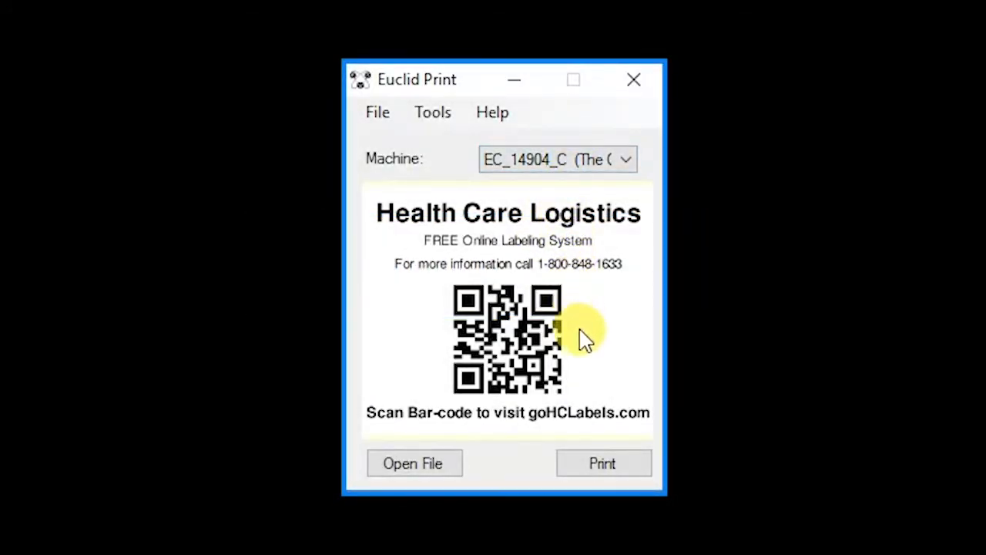
pyautogui.click(605, 464)
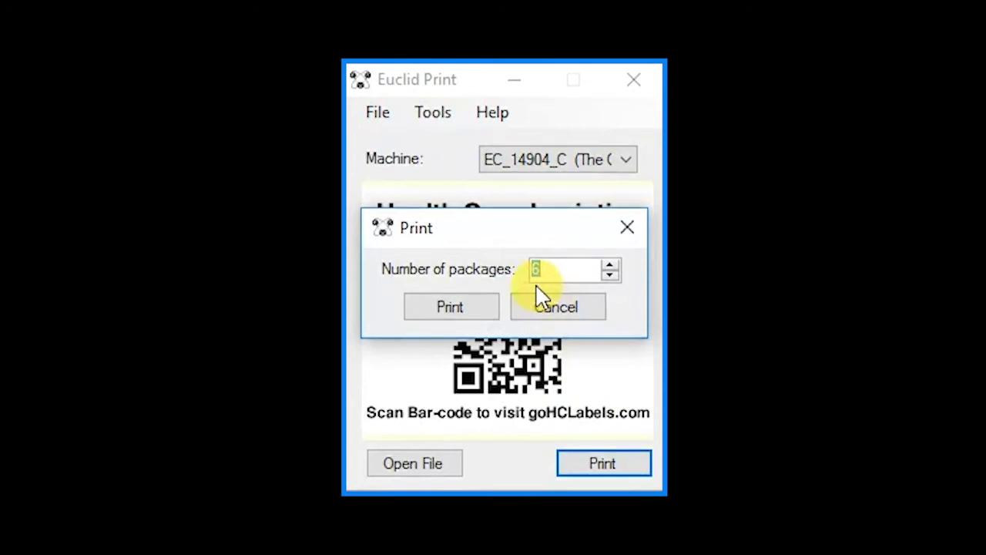
pyautogui.click(453, 309)
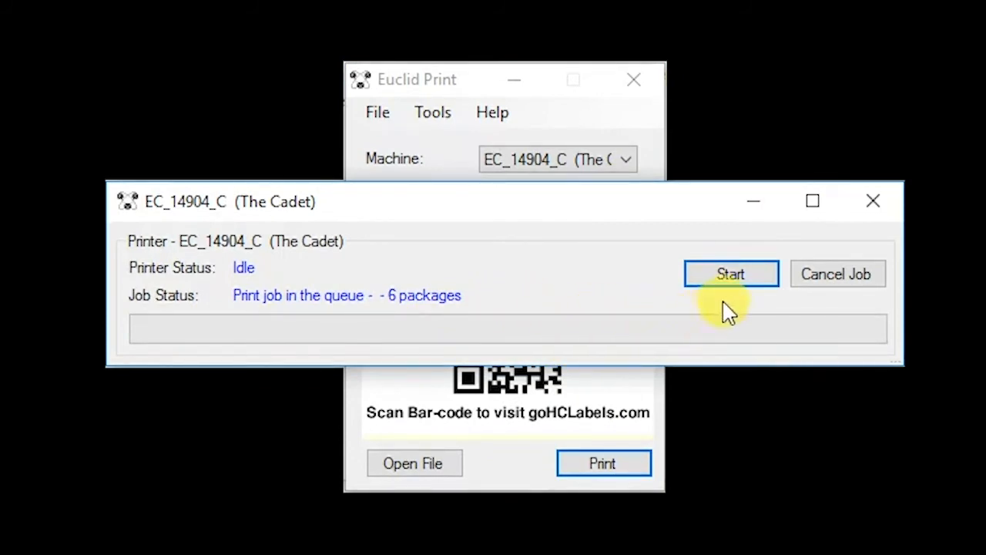
pyautogui.click(741, 281)
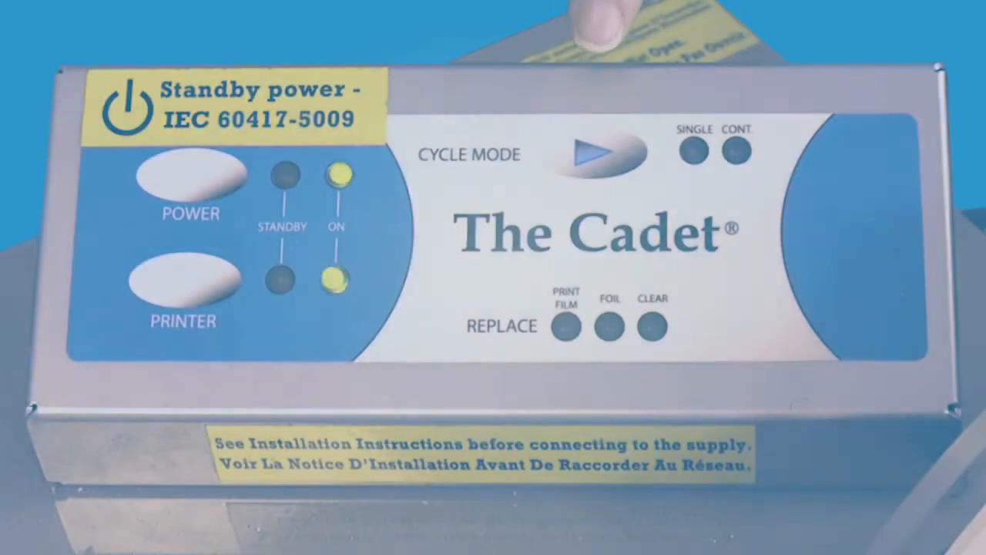